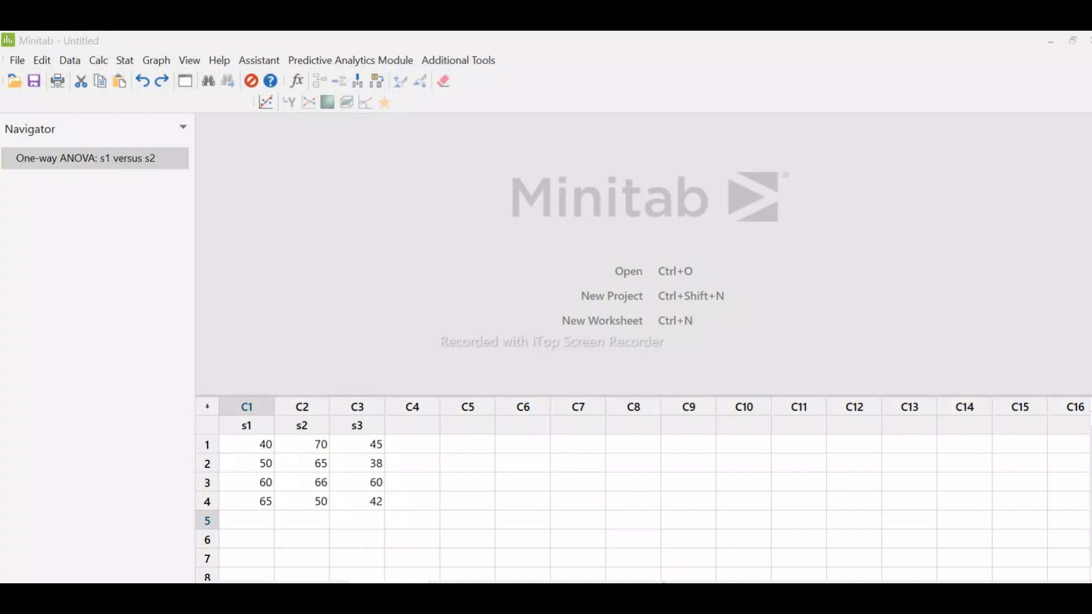
Stack the s2 and s3 values beneath the s1 data in column C1 and clear the original s2 and s3 values
drag(307, 445, 307, 502)
key(ctrl+c)
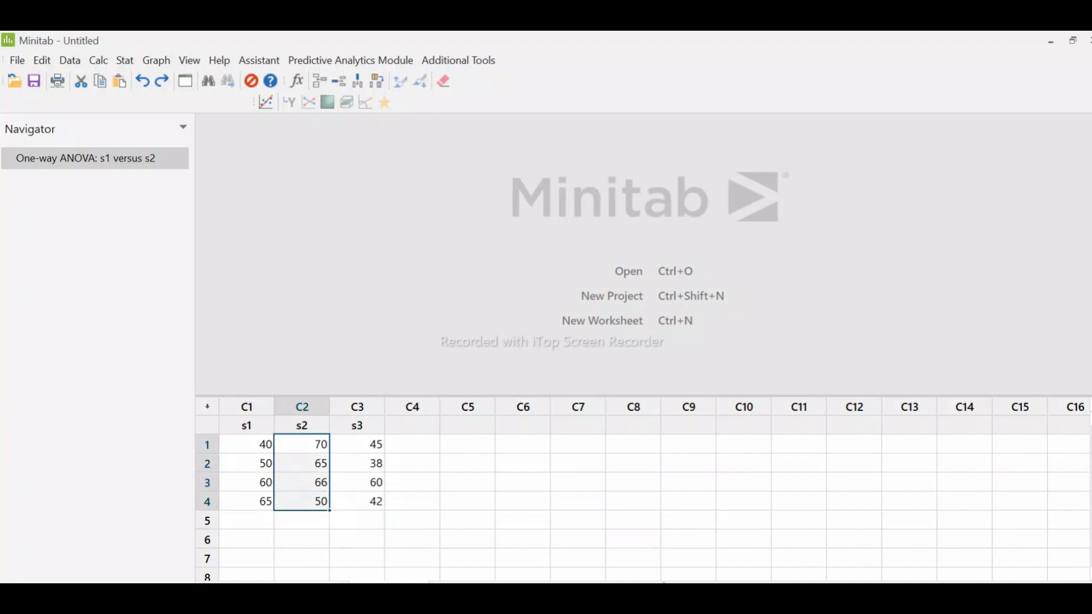
click(246, 520)
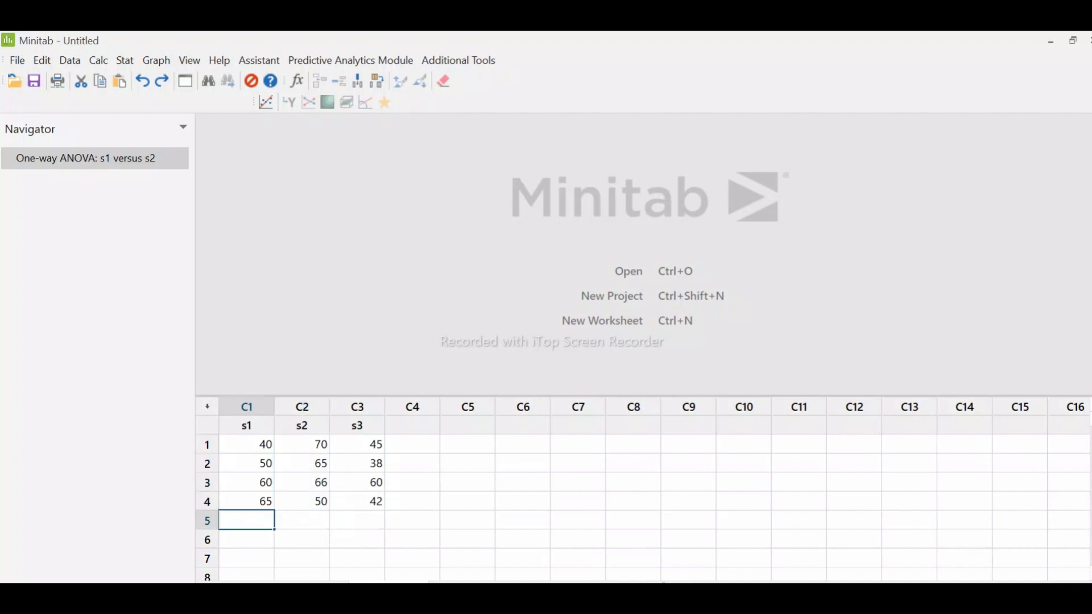
key(ctrl+v)
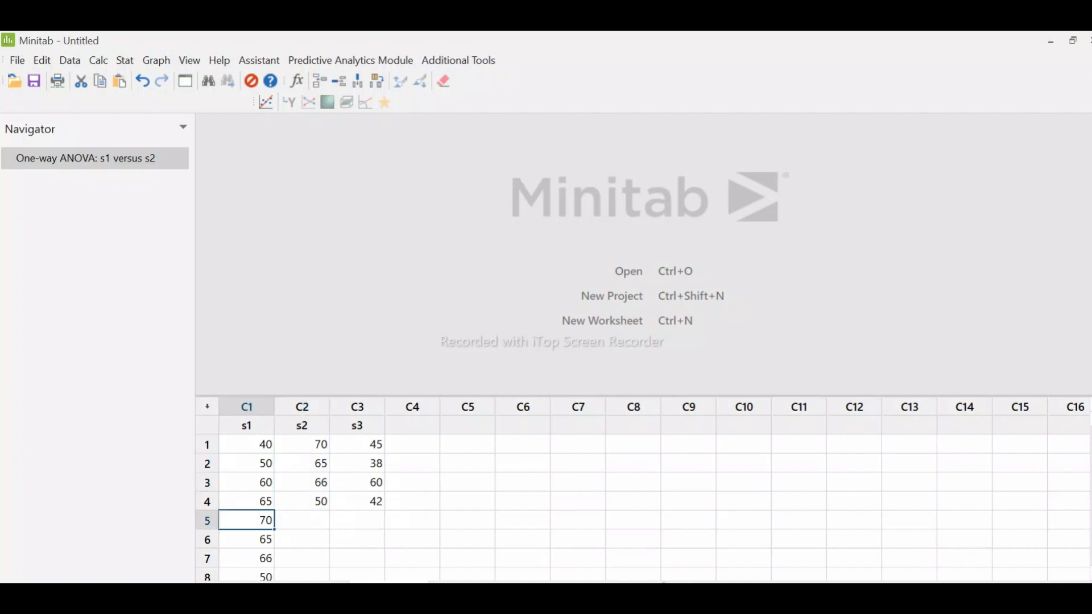
drag(364, 445, 364, 502)
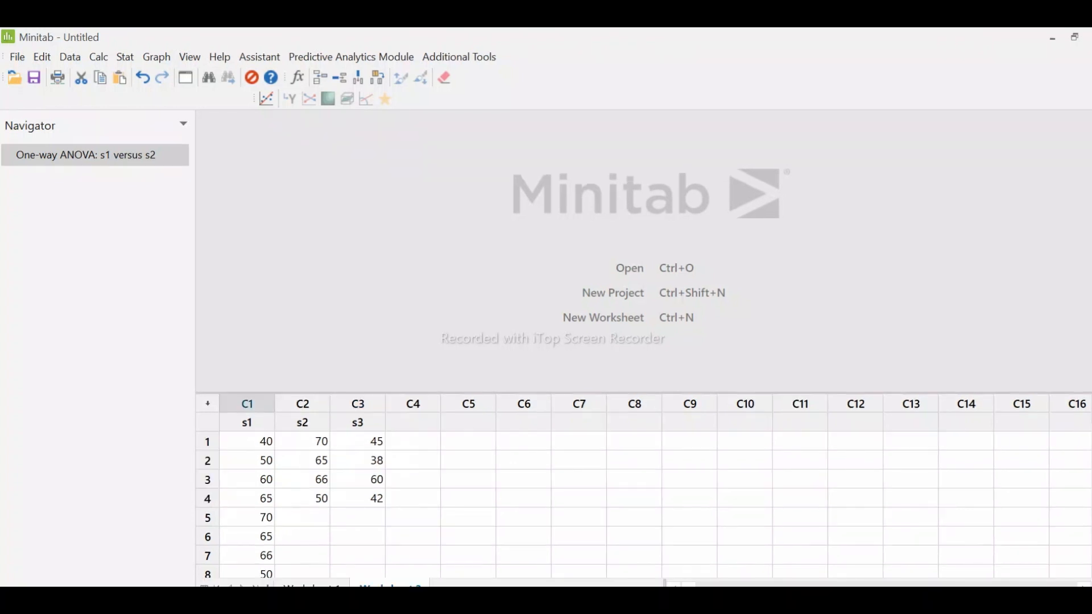
drag(318, 445, 364, 501)
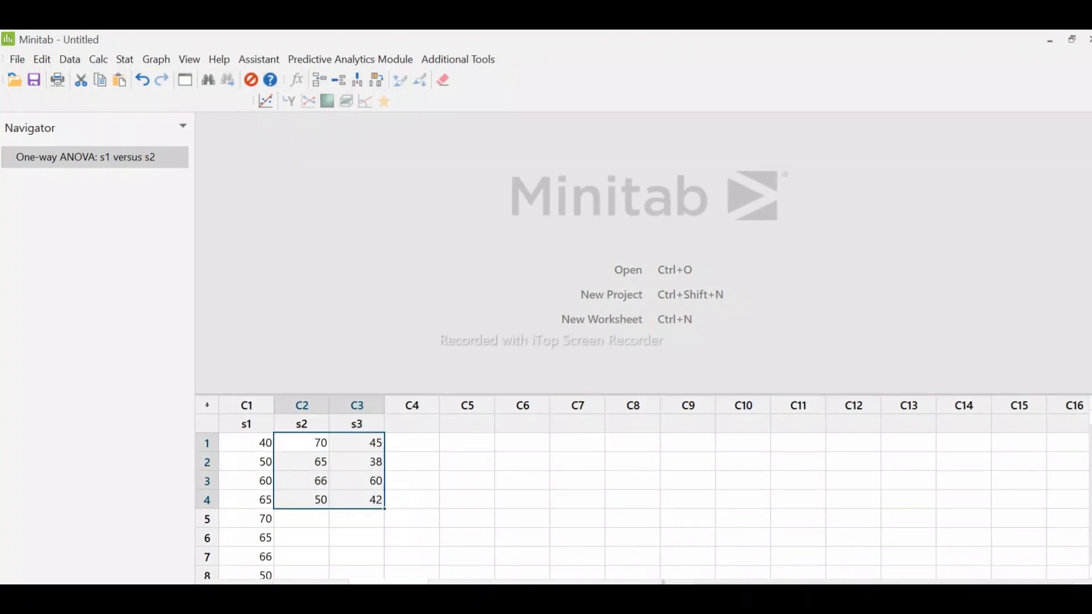
key(Delete)
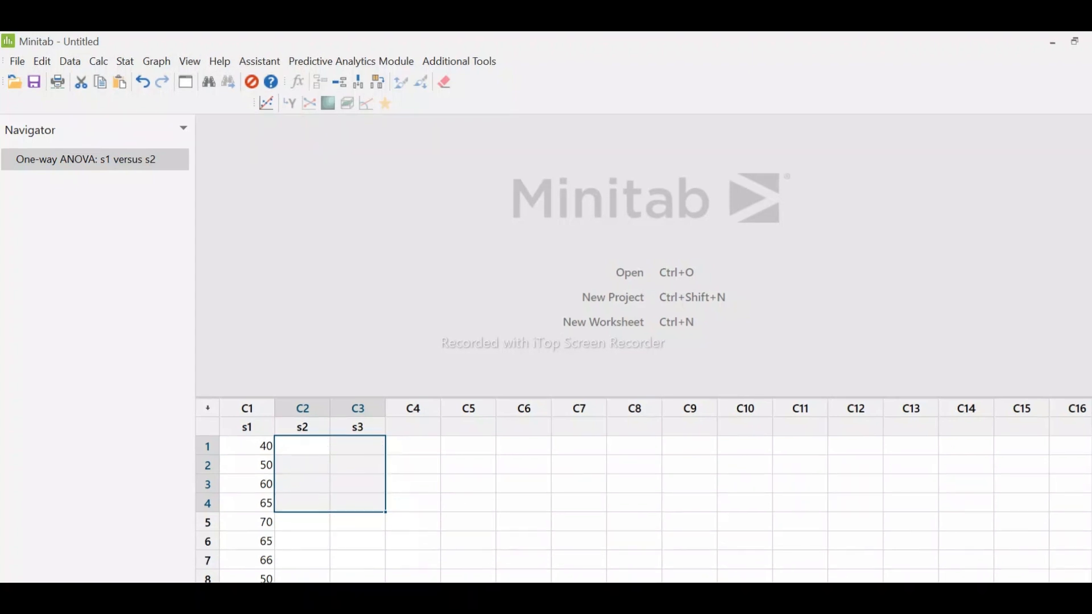
Enter the group label a in column s2 for rows 1 to 4
click(302, 446)
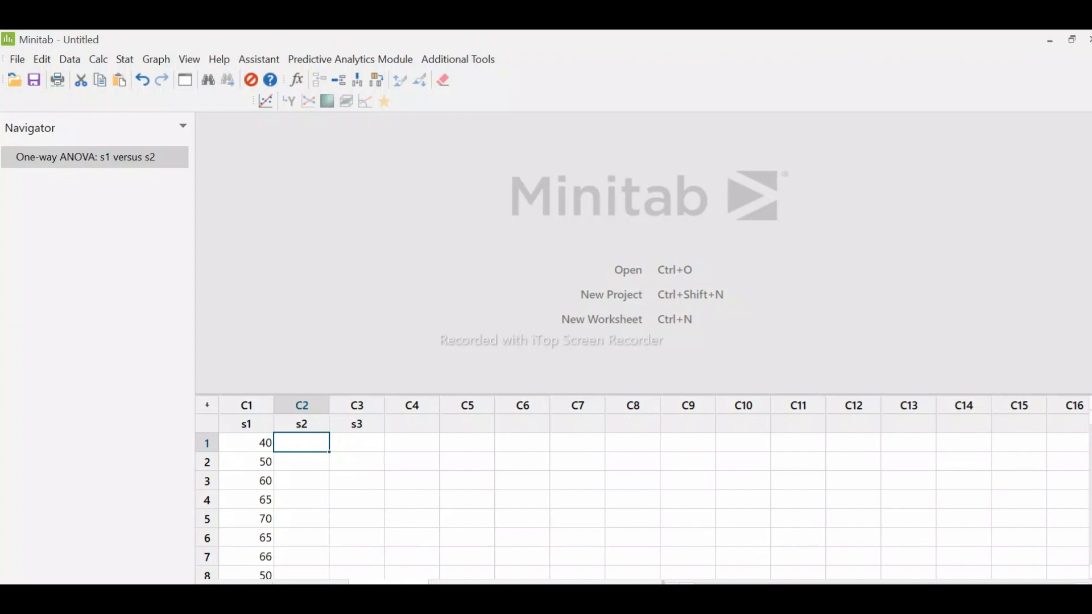
text(a)
key(Return)
text(a)
key(Return)
text(a)
key(Return)
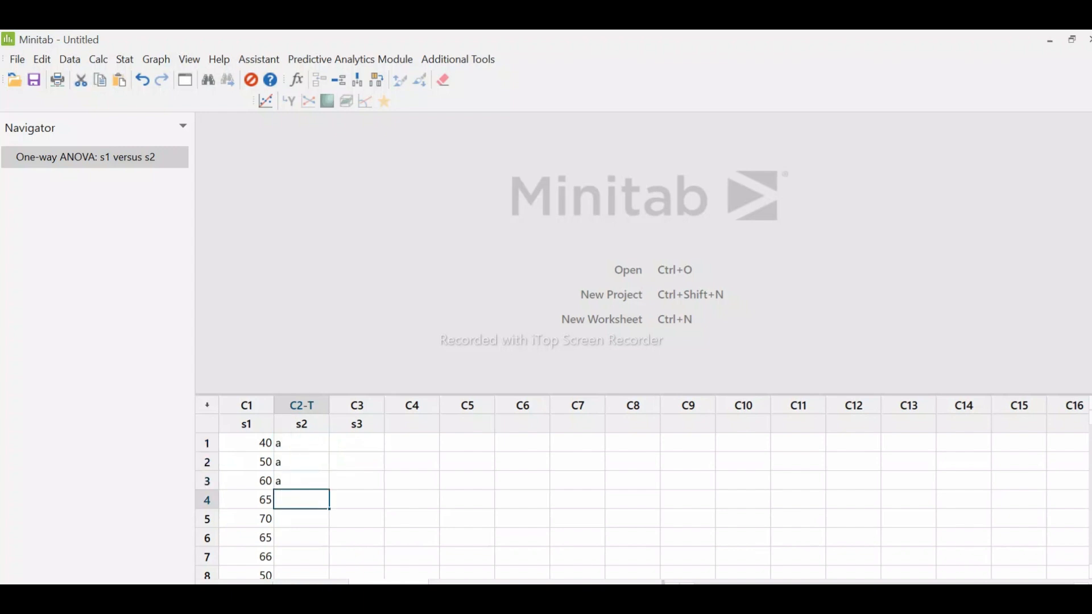
text(a)
key(Return)
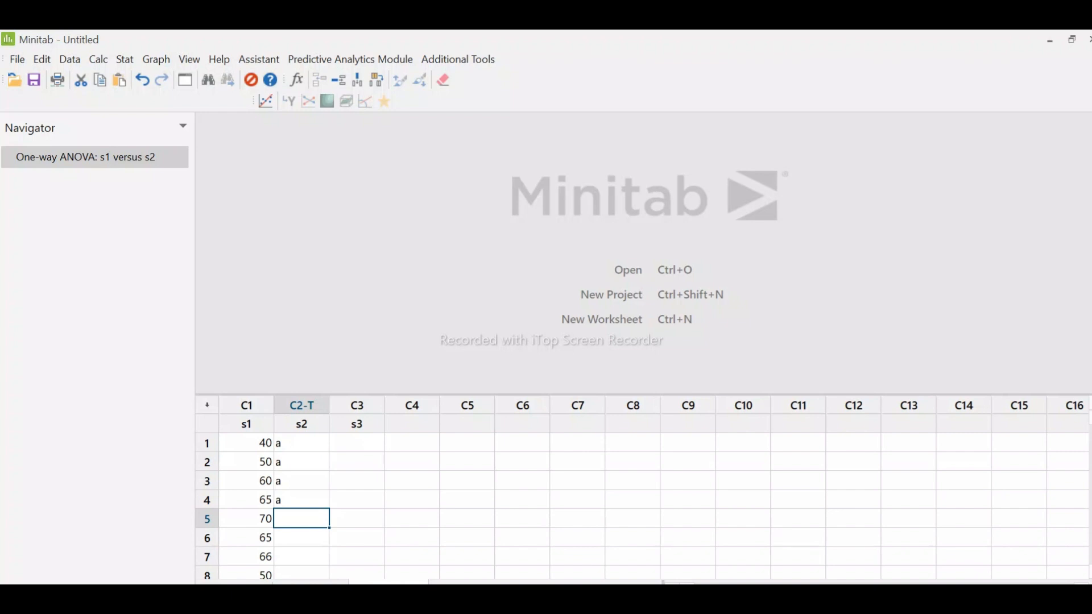
Enter the group label b in column s2 for rows 5 to 8
text(b)
key(Return)
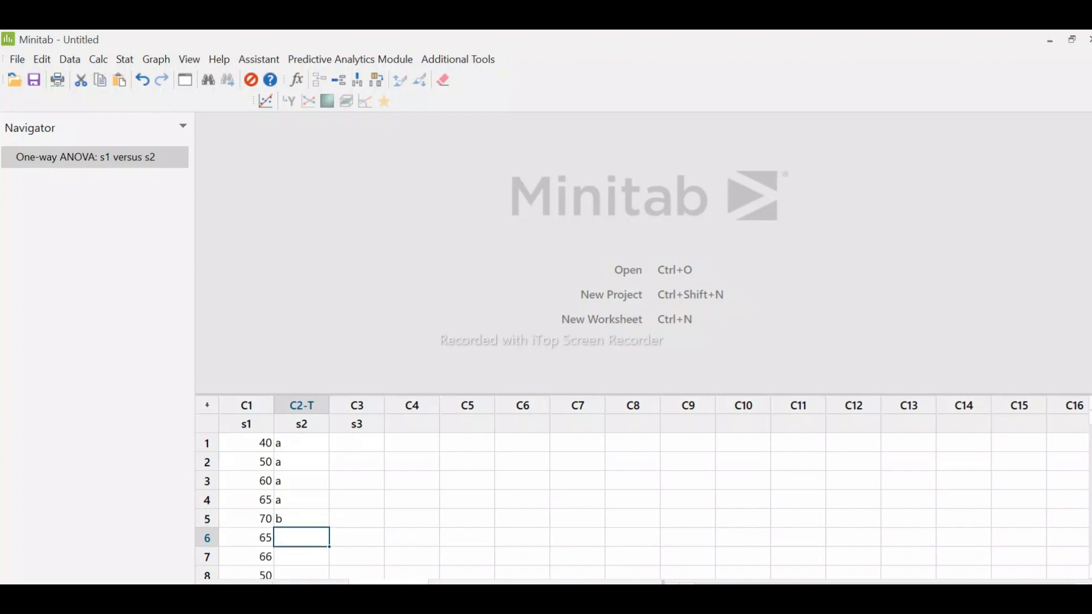
text(b)
key(Return)
text(b)
key(Return)
text(b)
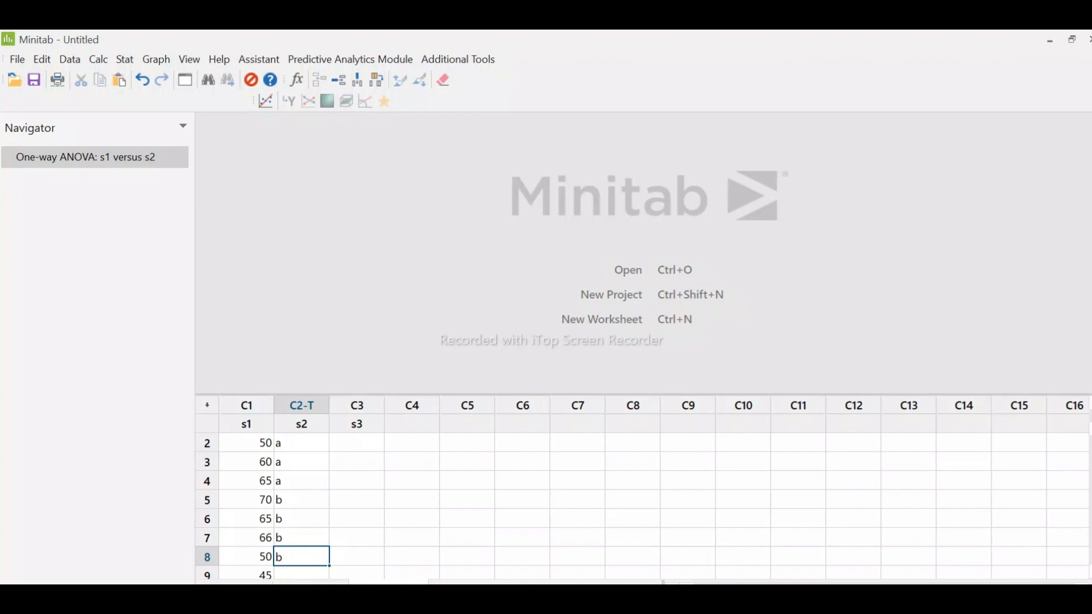
key(Return)
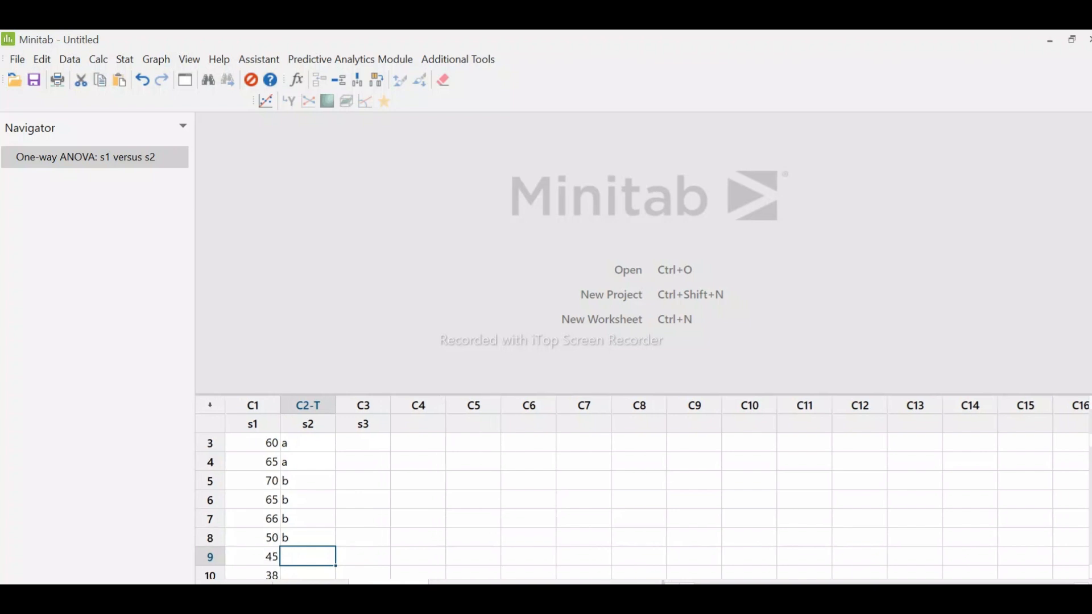
Enter the group label c in column s2 for rows 9 to 12 and return to the column's name cell
text(c)
key(Return)
text(c)
key(Return)
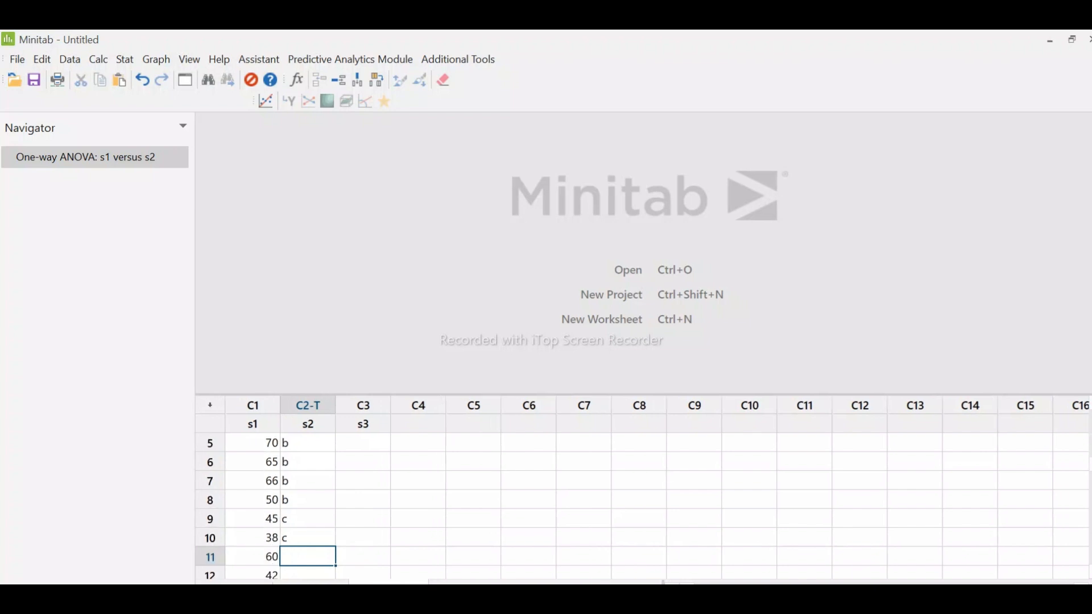
text(c)
key(Return)
text(c)
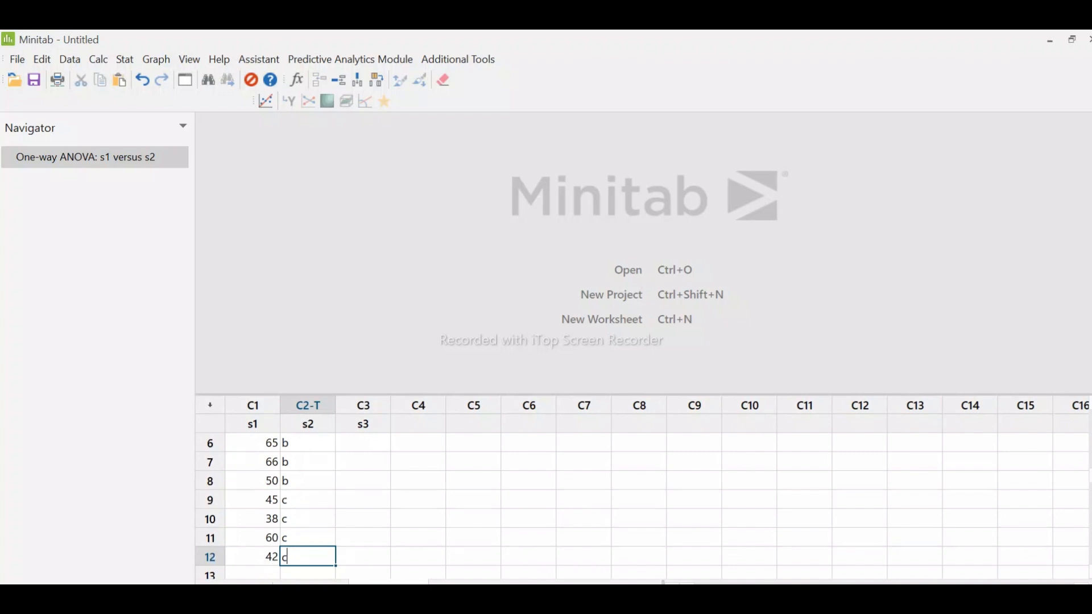
key(Up)
key(Up)
key(Up)
key(Up)
key(Up)
key(Up)
key(Up)
key(Up)
key(Up)
key(Up)
key(Up)
key(Up)
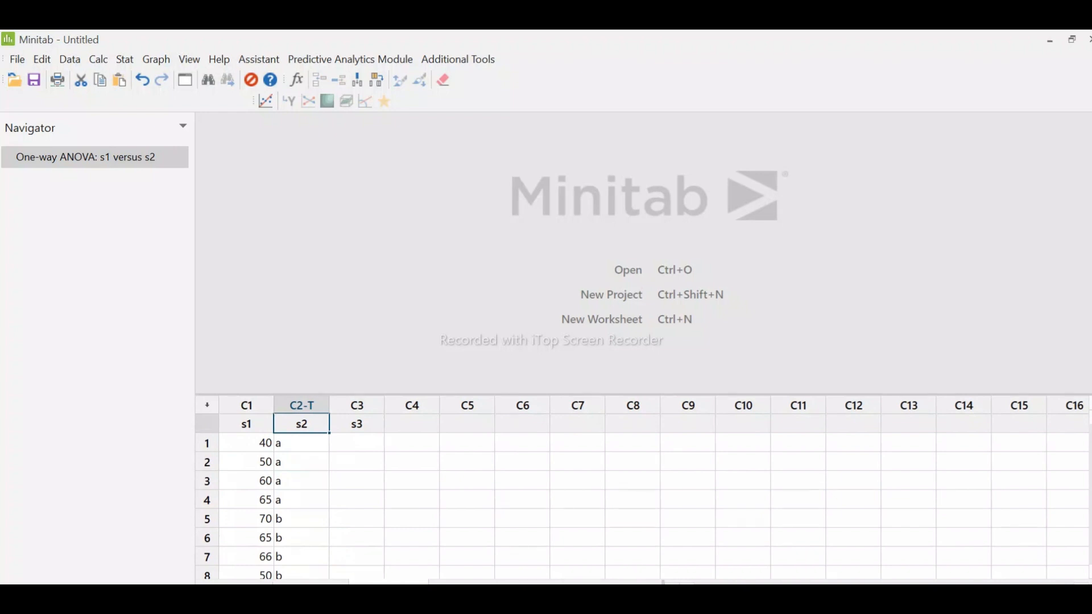
Start a One-Way ANOVA with the response data in one column for all factor levels
click(125, 59)
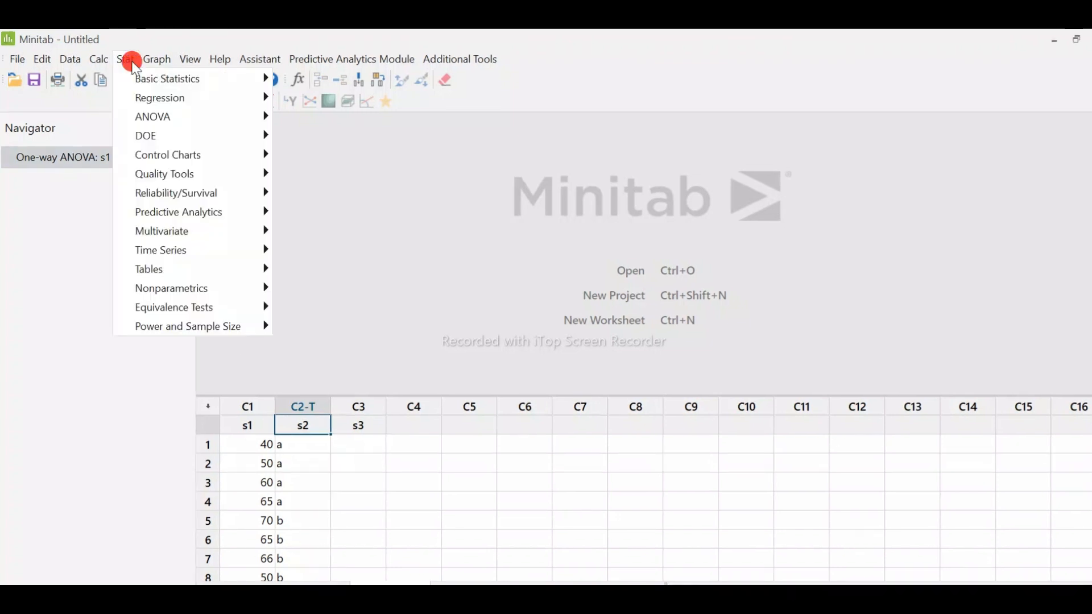
mouse_move(156, 114)
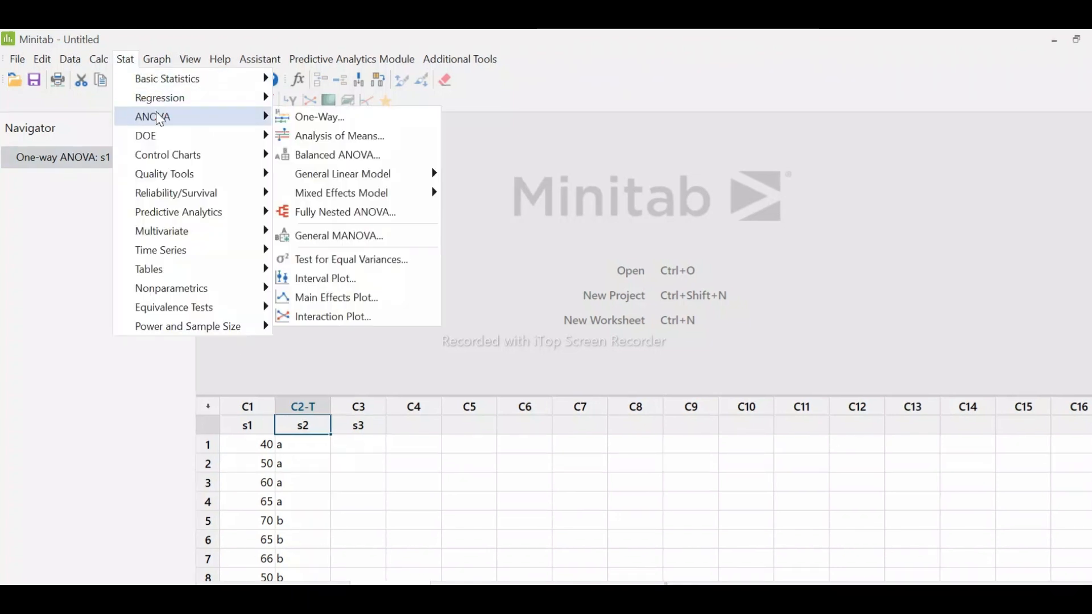
click(317, 114)
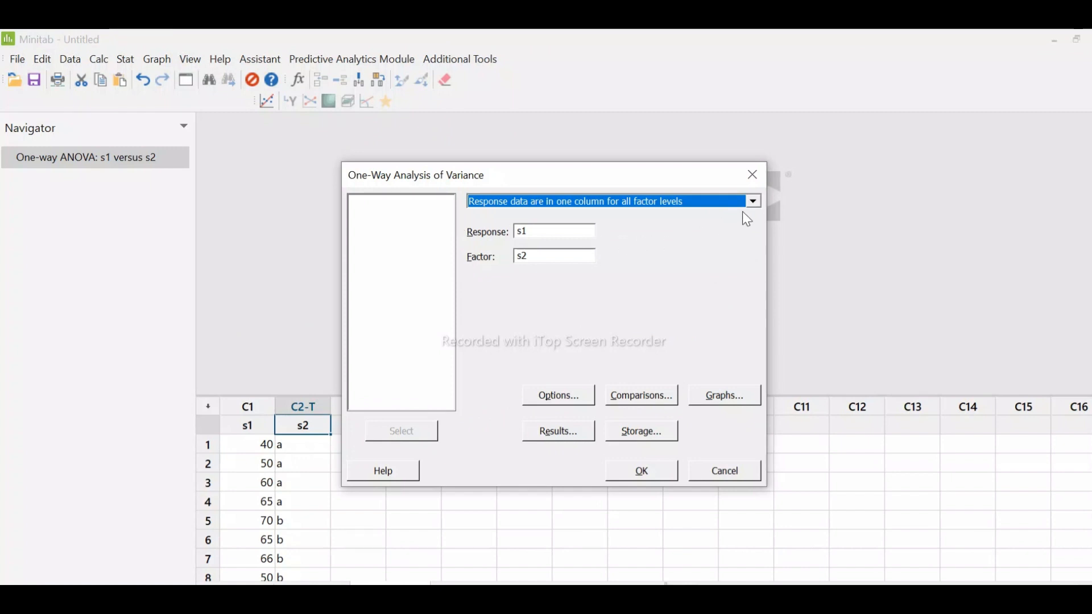
click(757, 204)
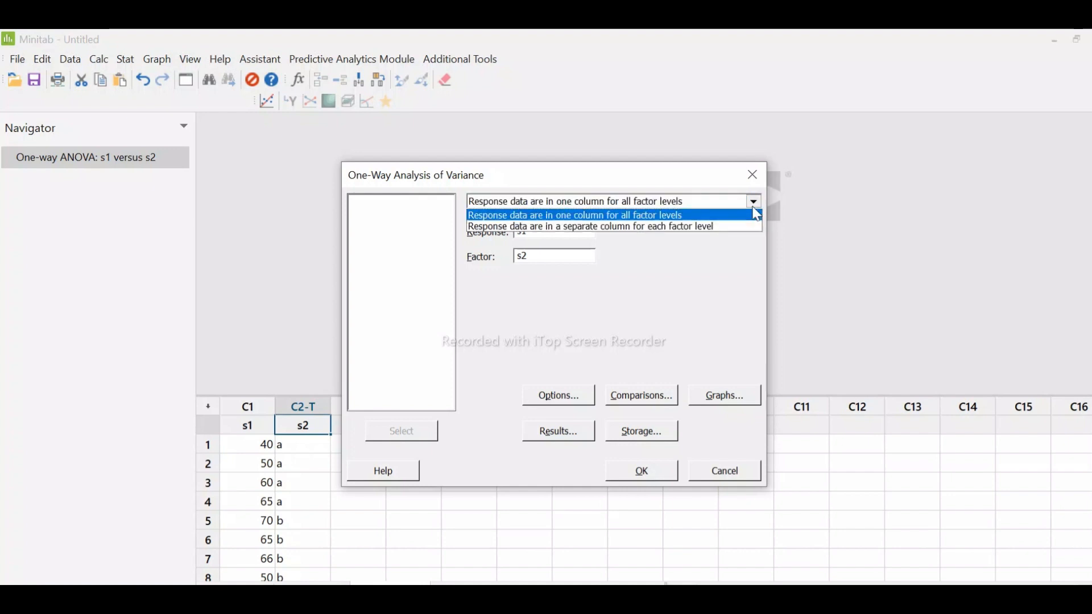
click(699, 215)
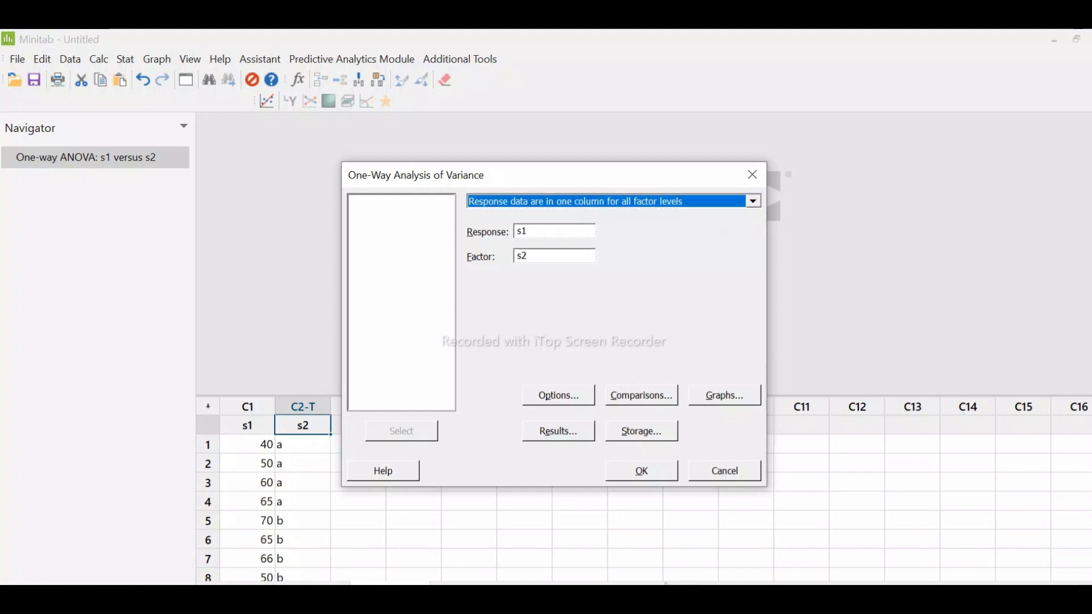
Replace the ANOVA variables, using s1 as the response and s2 as the factor
click(552, 255)
key(BackSpace)
key(BackSpace)
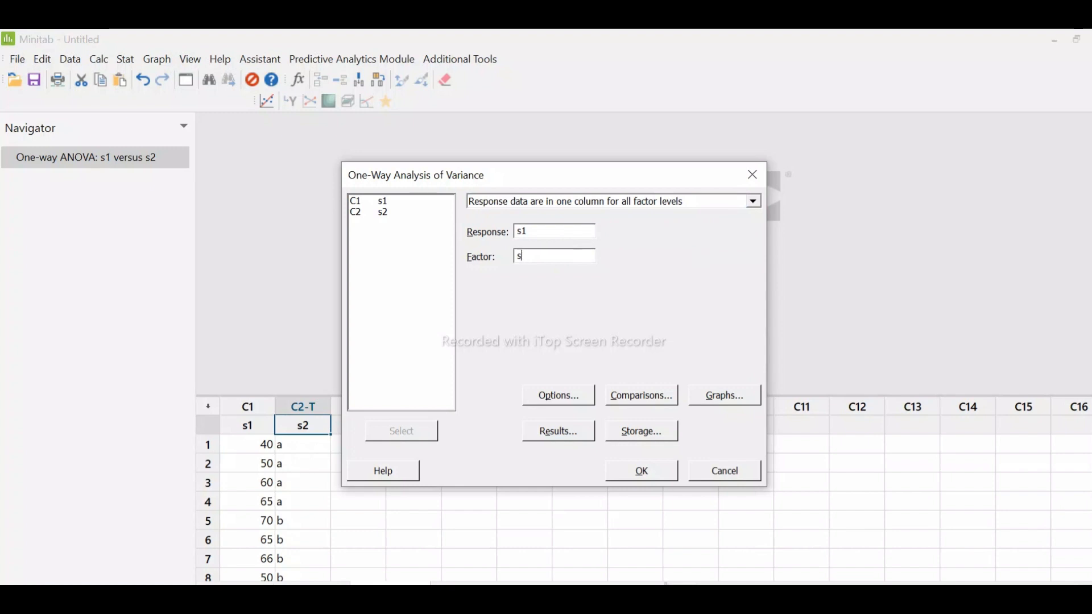
click(554, 231)
key(BackSpace)
key(BackSpace)
double_click(356, 203)
double_click(360, 213)
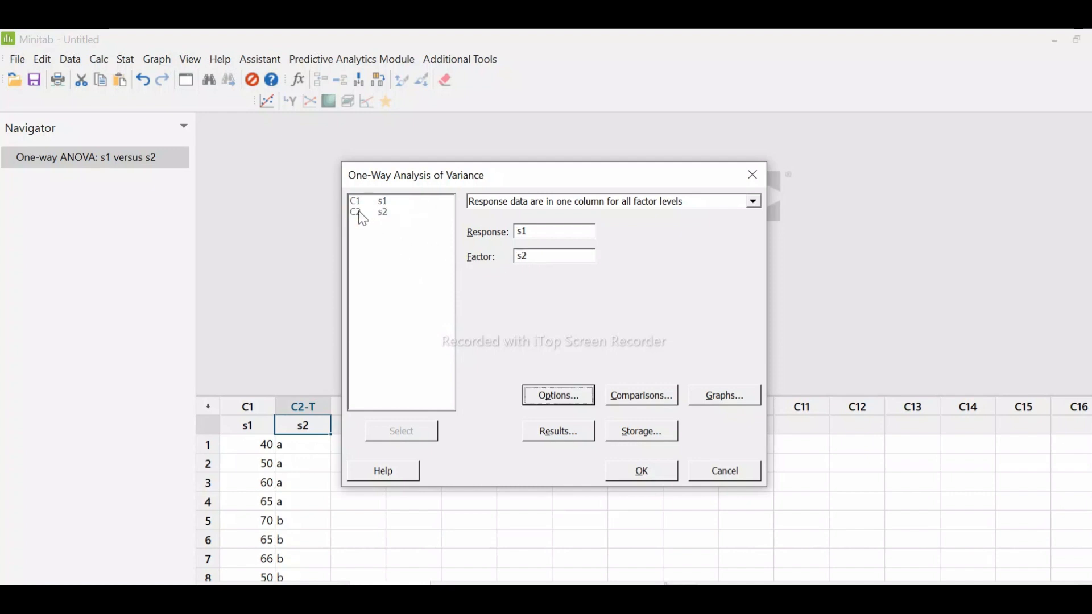
Review the ANOVA options for variances and confidence interval, and the available comparison procedures
click(559, 397)
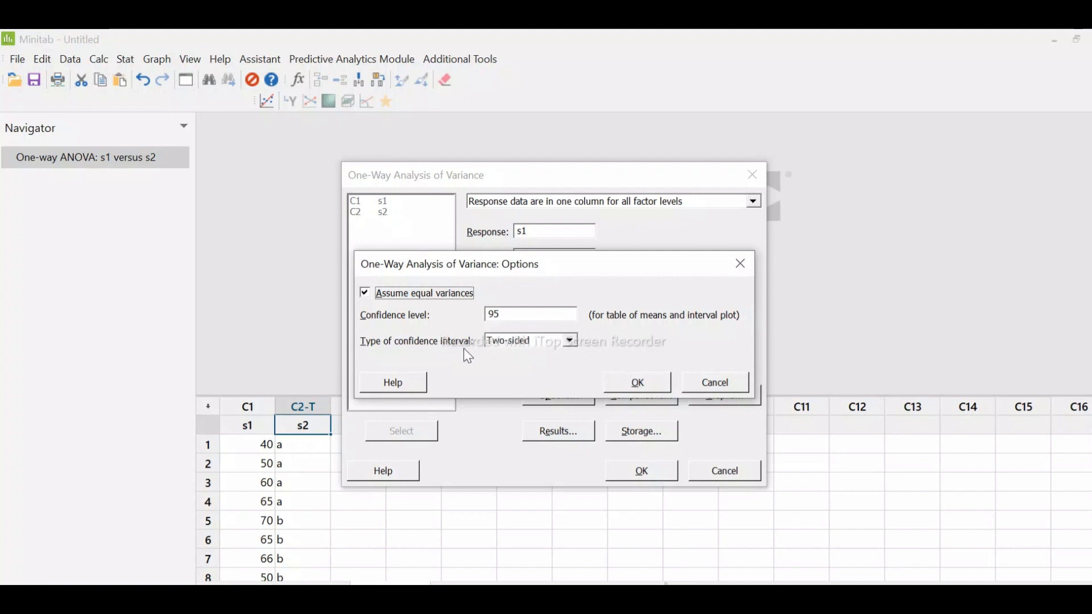
click(636, 383)
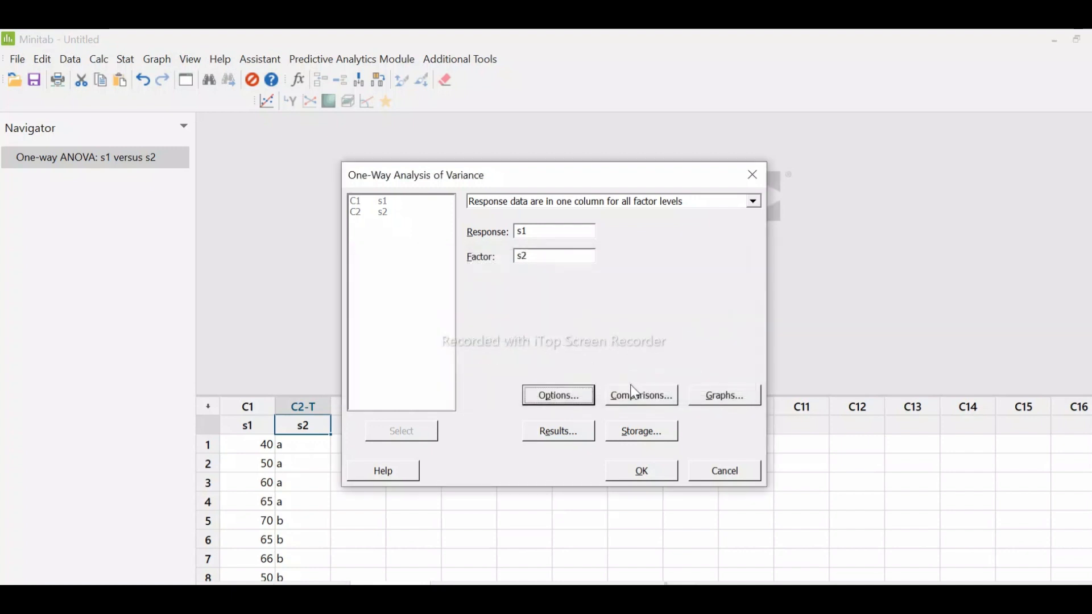
click(638, 392)
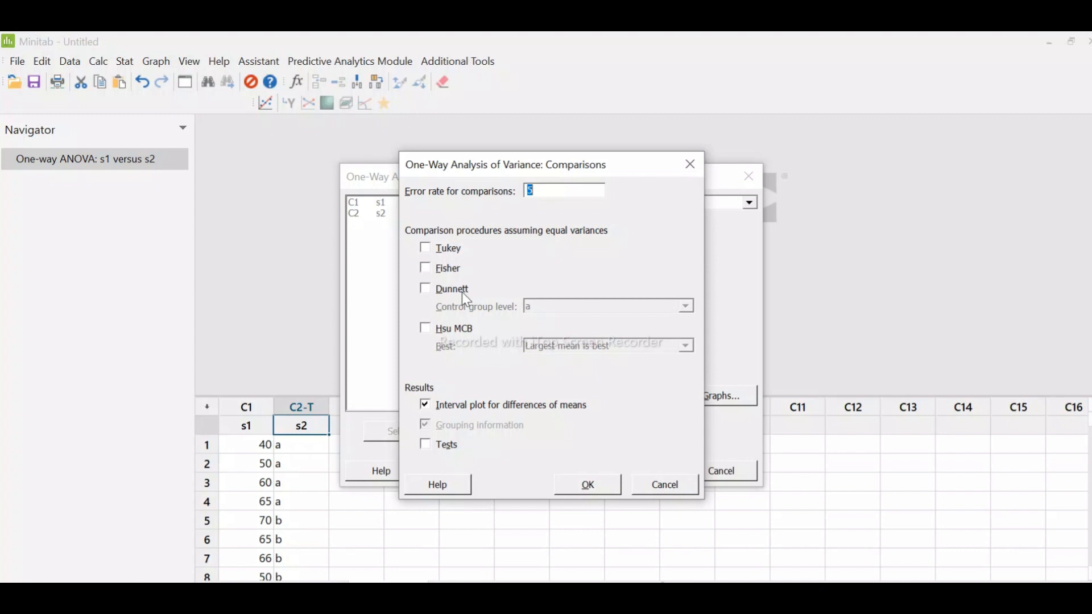
click(693, 174)
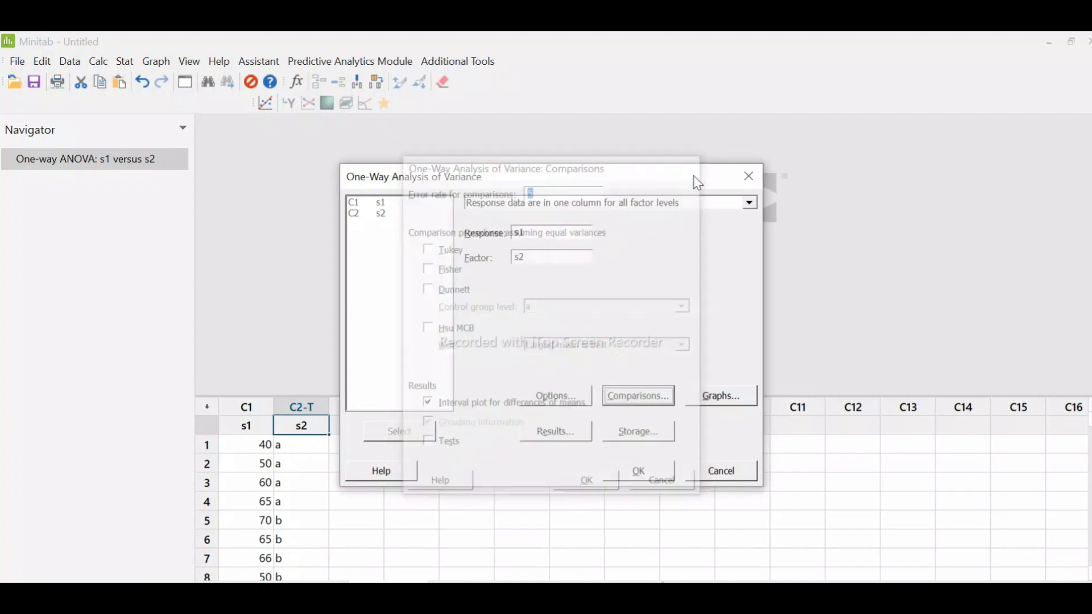
Keep only the normal probability plot of residuals as the graph for the analysis
click(721, 397)
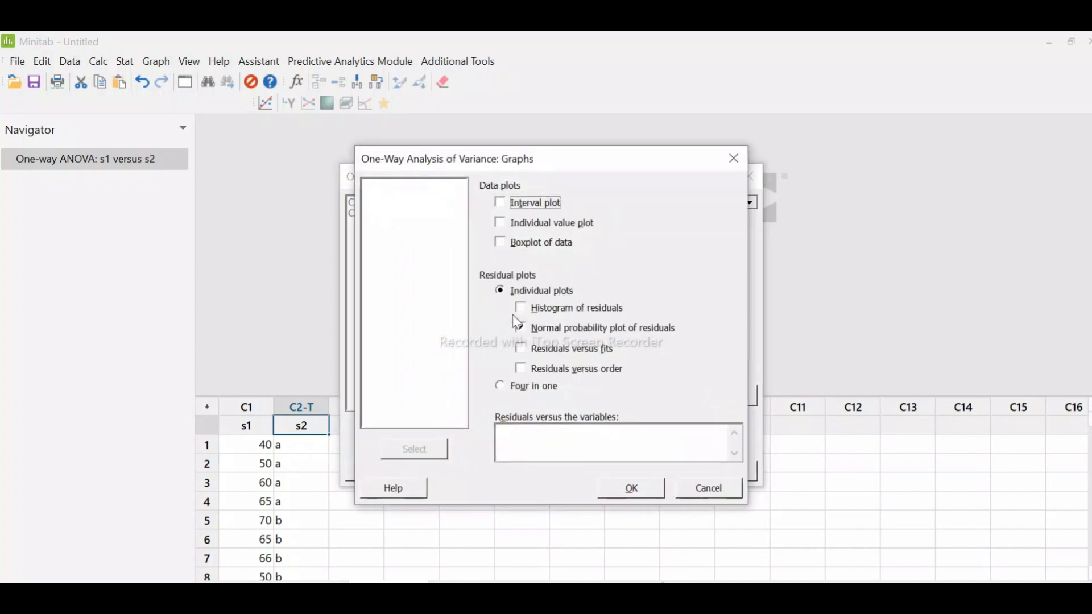
click(529, 310)
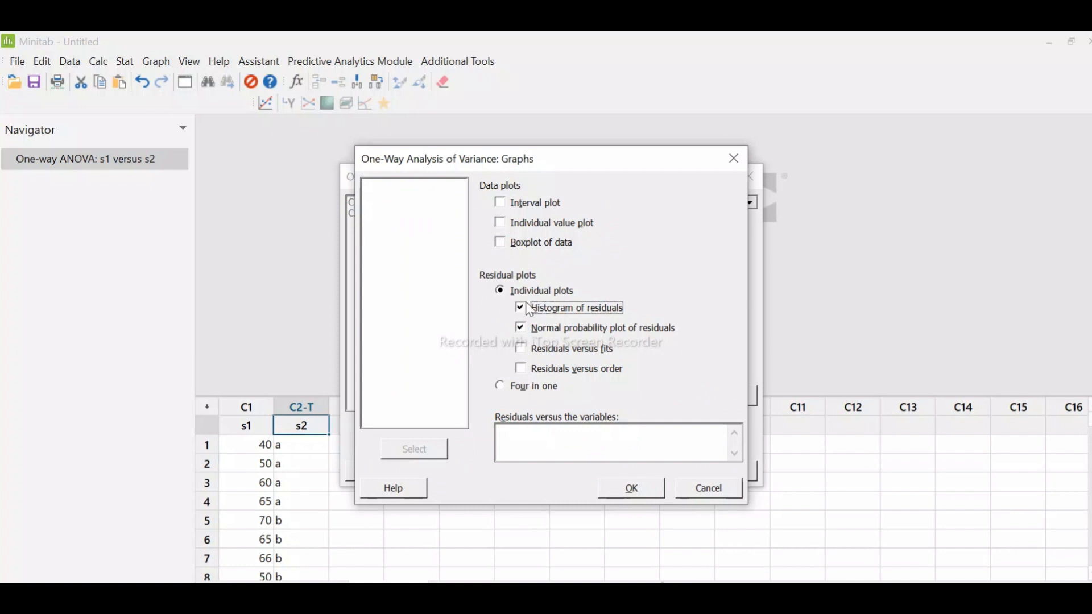
click(520, 333)
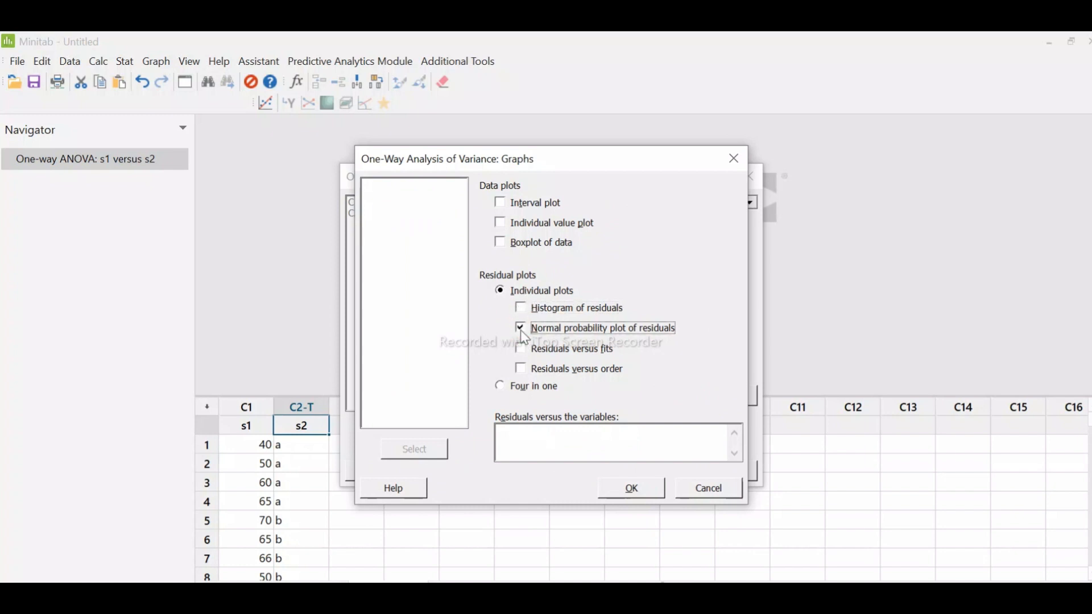
click(636, 495)
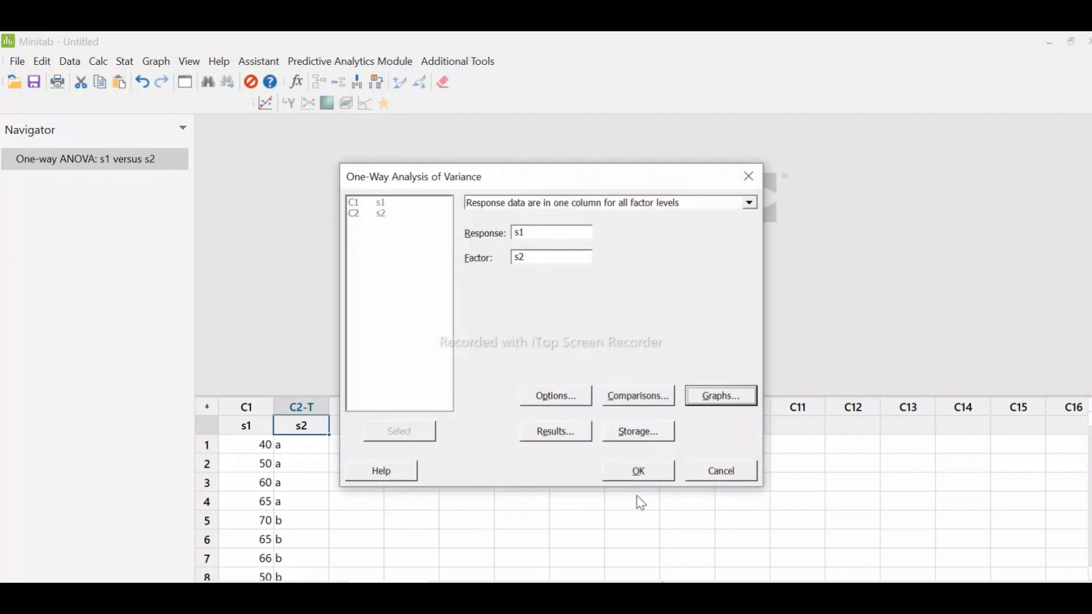
Accept the result tables and storage settings, and run the one-way ANOVA of s1 versus s2
click(568, 439)
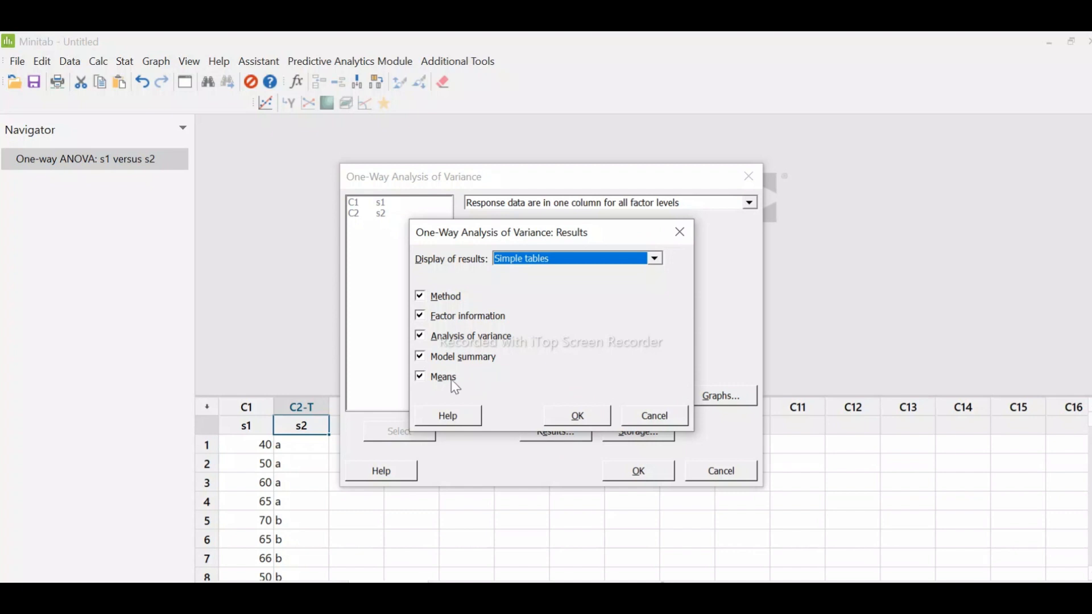
click(578, 419)
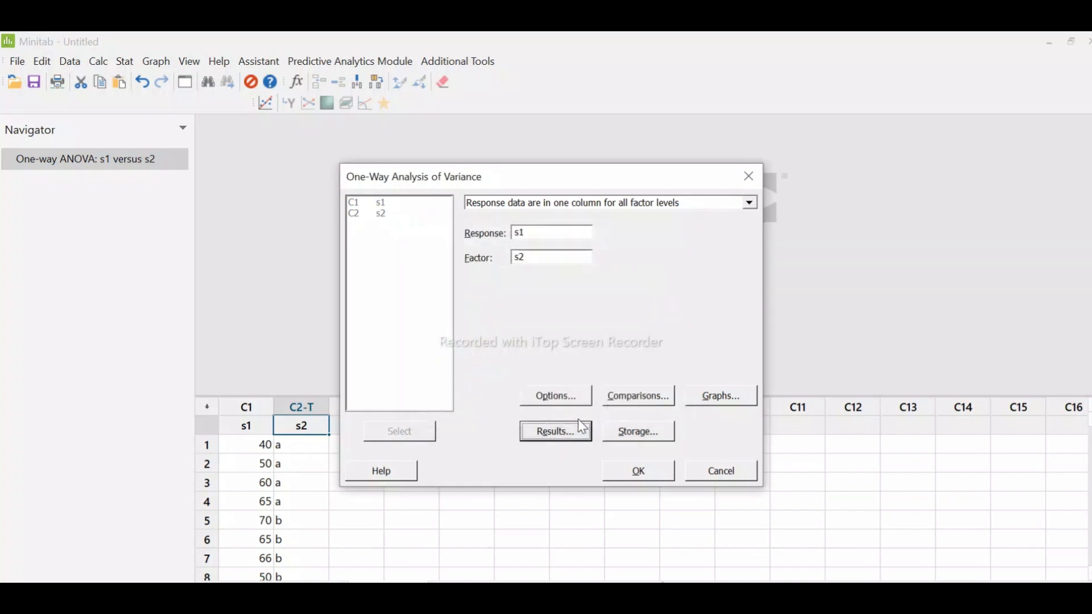
click(633, 435)
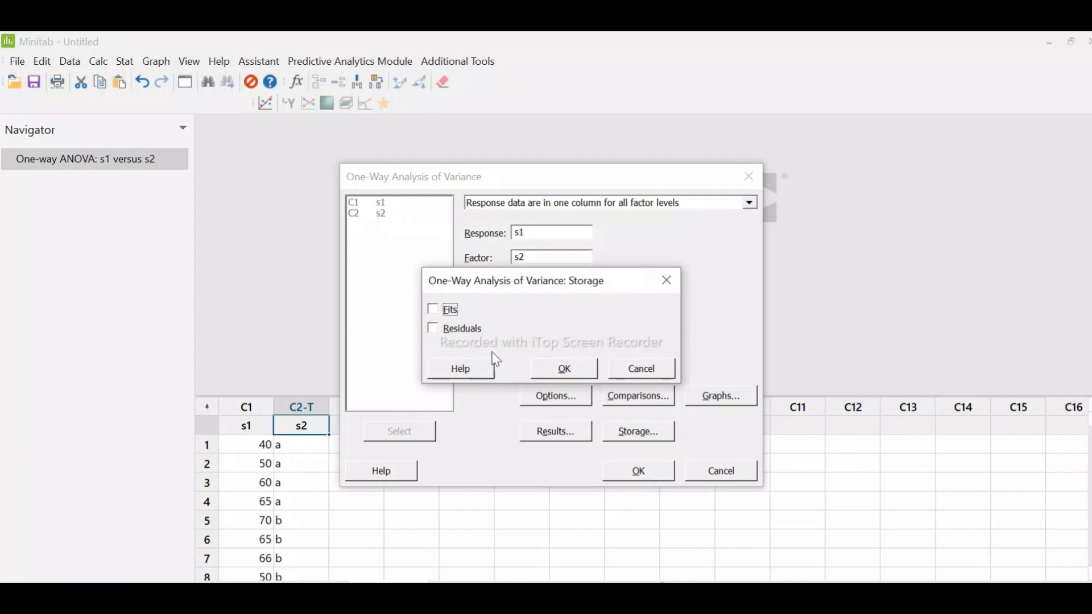
click(582, 368)
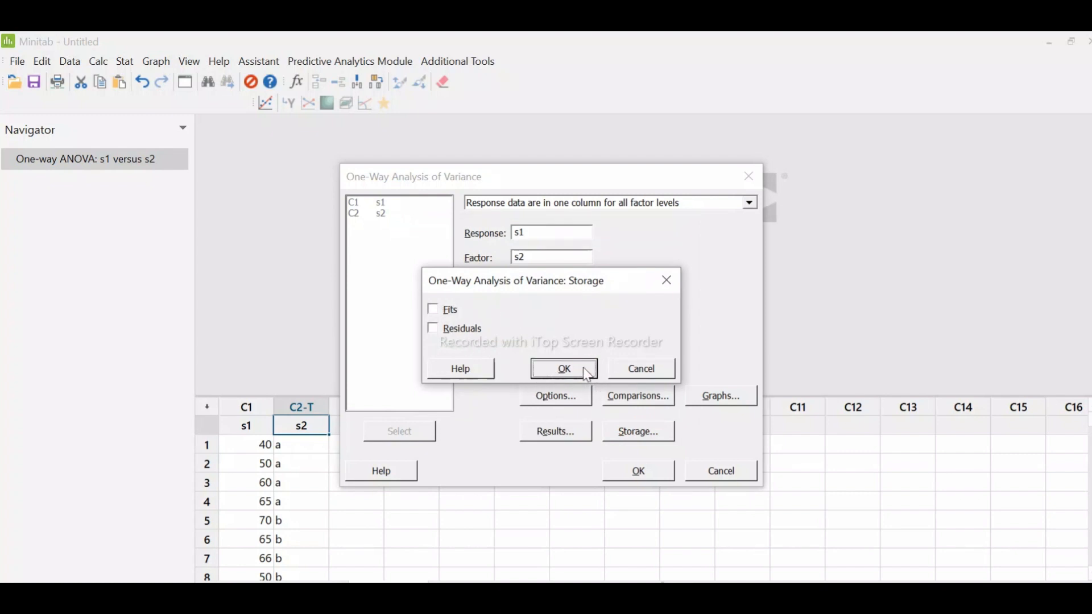
click(639, 471)
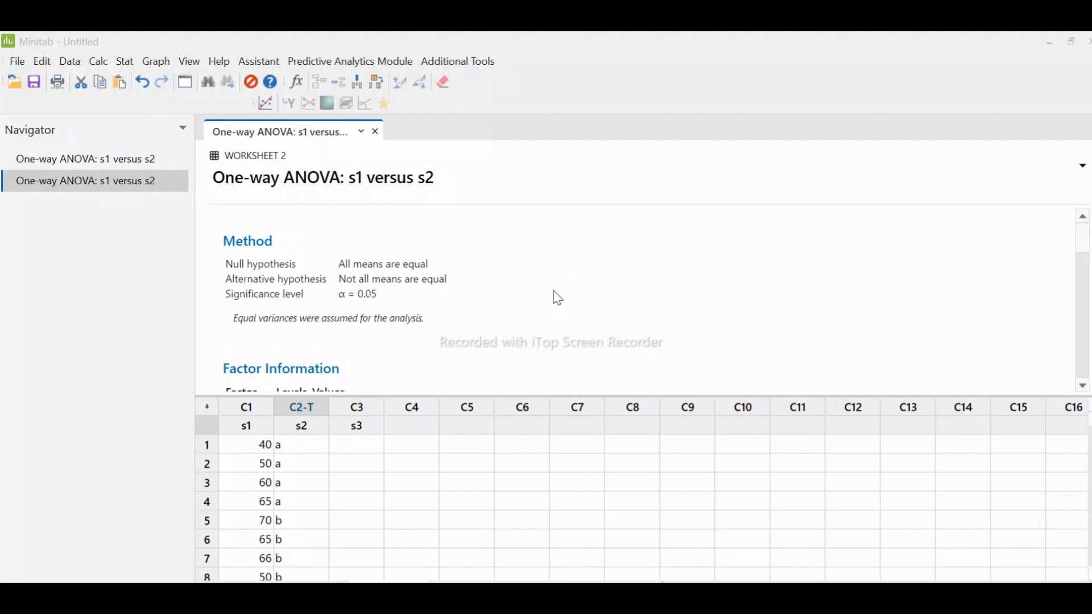
Review the one-way ANOVA output for s1 versus s2: factor information, analysis of variance with its P-value, model summary and group means
scroll(549, 312, down, 3)
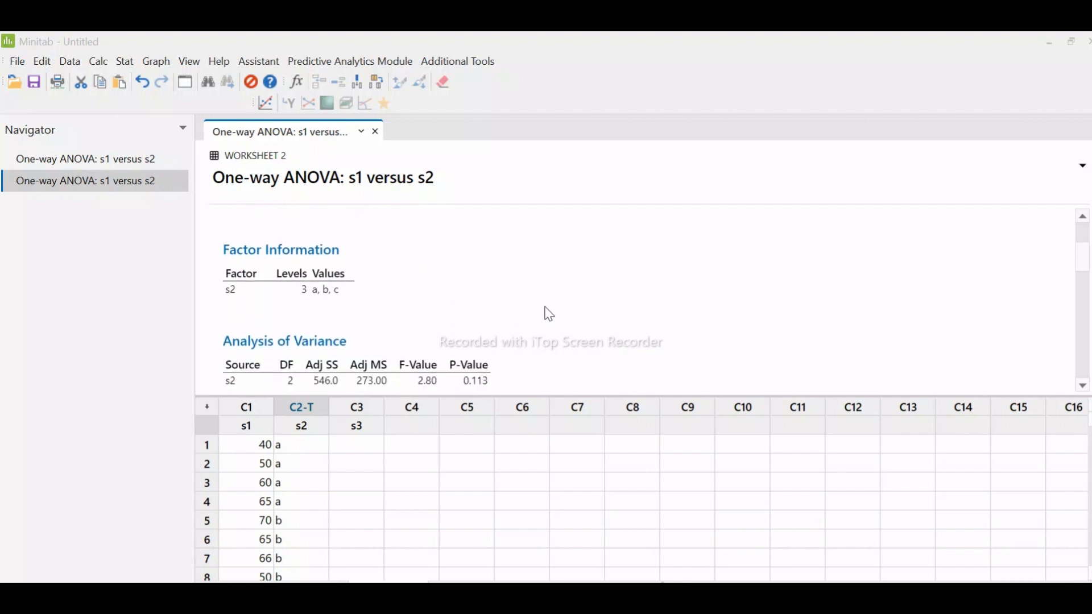
scroll(548, 313, down, 2)
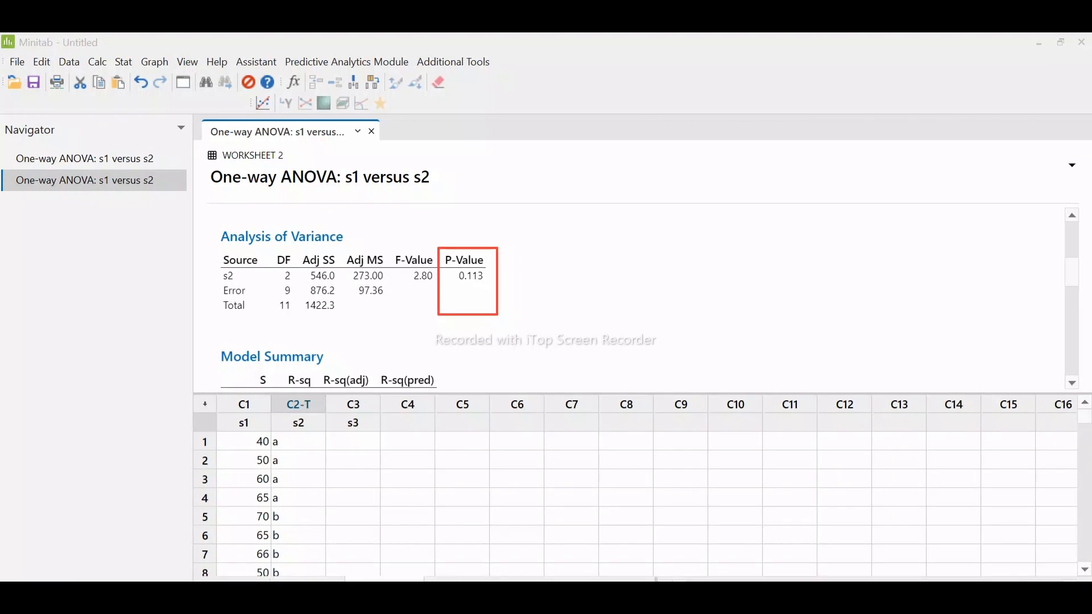
scroll(631, 296, down, 2)
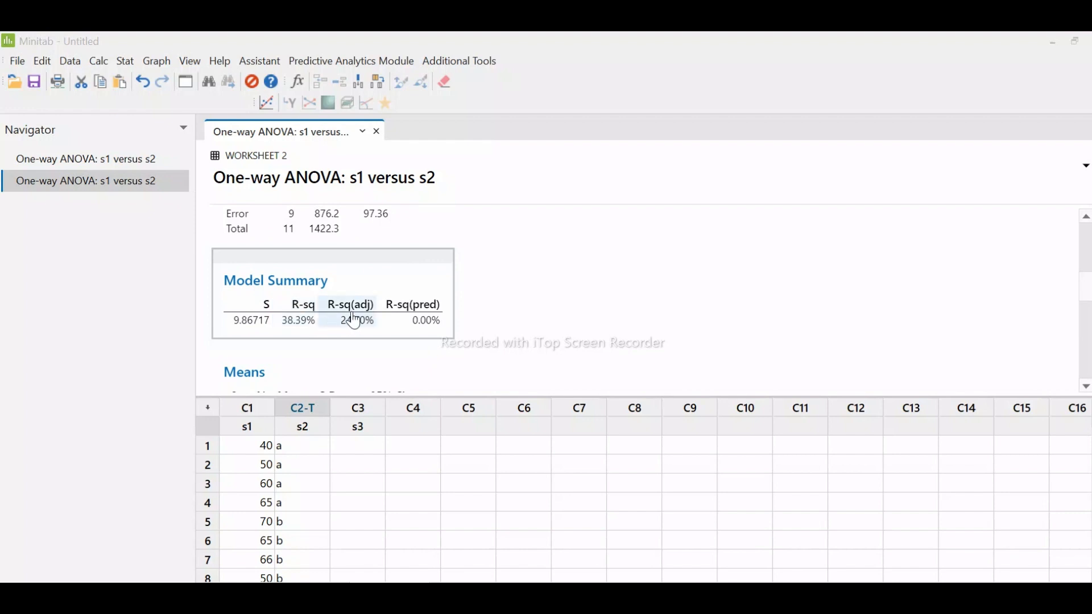
scroll(417, 339, down, 1)
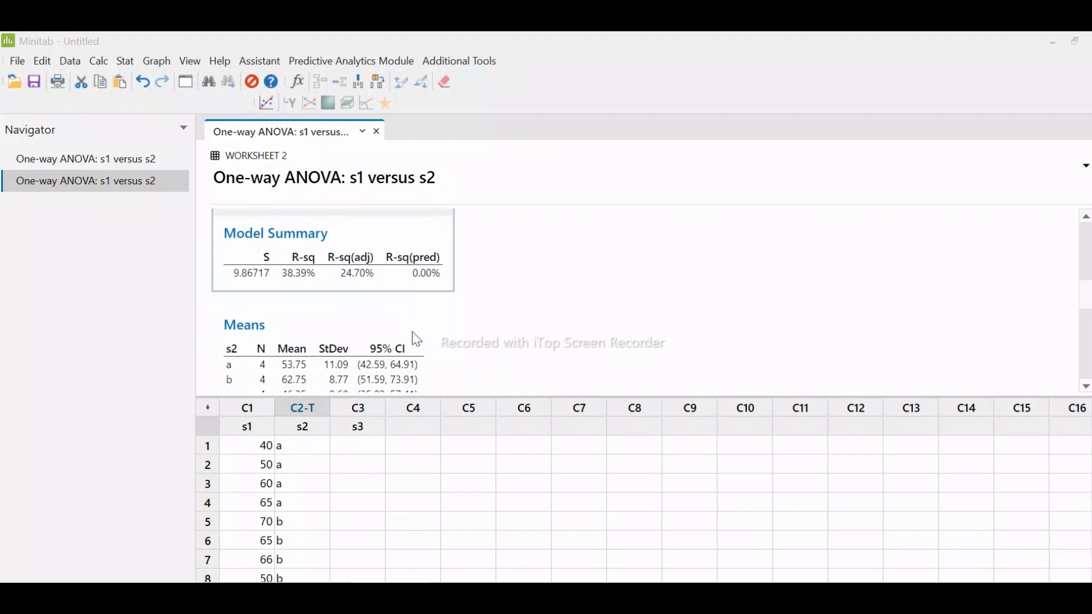
scroll(416, 340, down, 1)
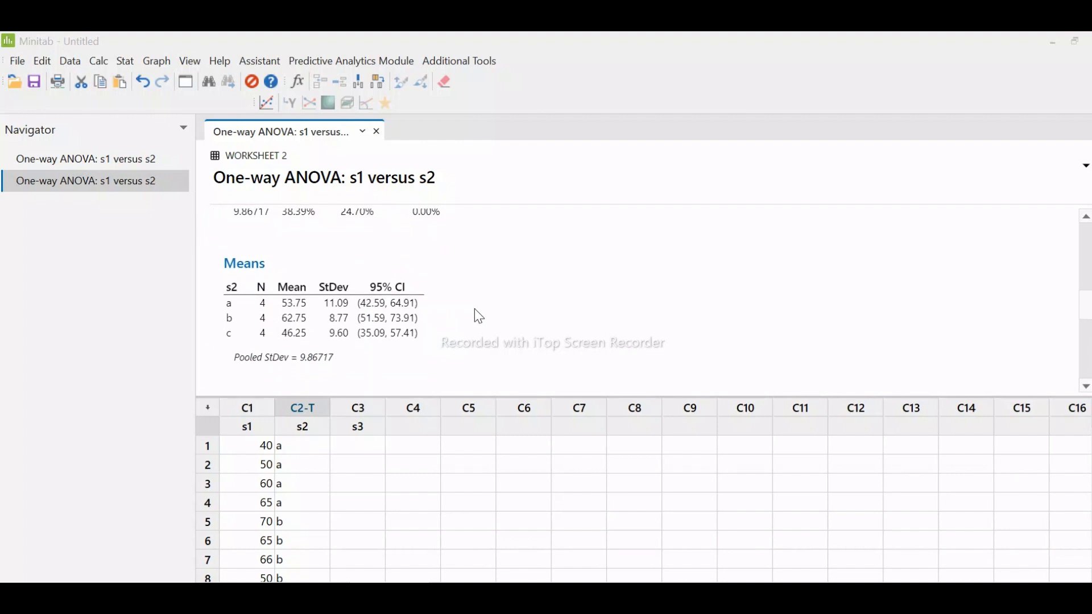
scroll(476, 310, down, 1)
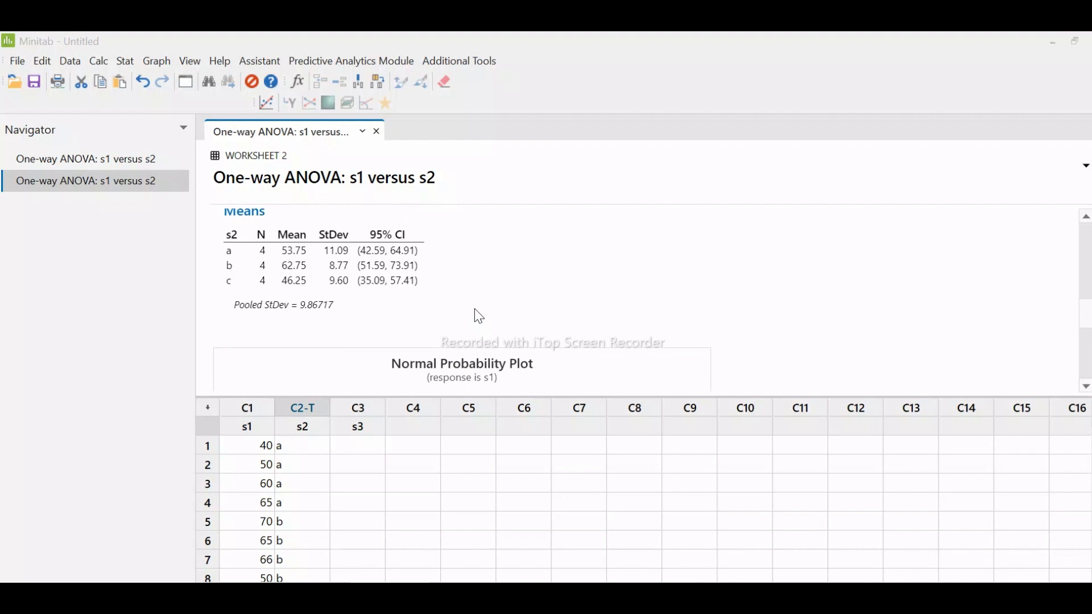
Enlarge the results area over the worksheet and examine how the residuals follow the line in the normal probability plot
scroll(476, 312, down, 2)
scroll(725, 344, down, 2)
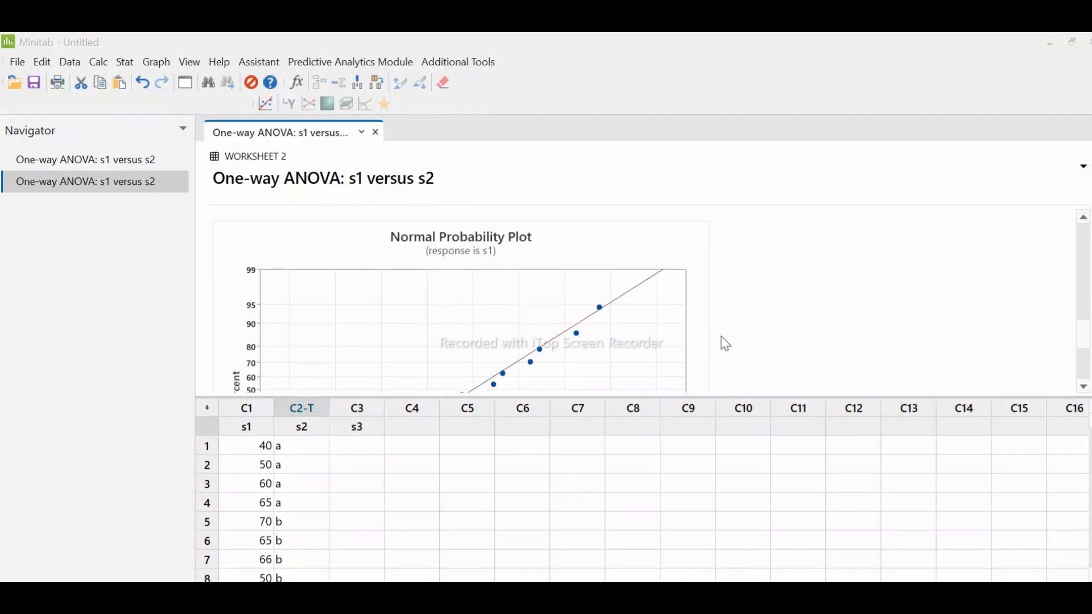
scroll(724, 343, up, 1)
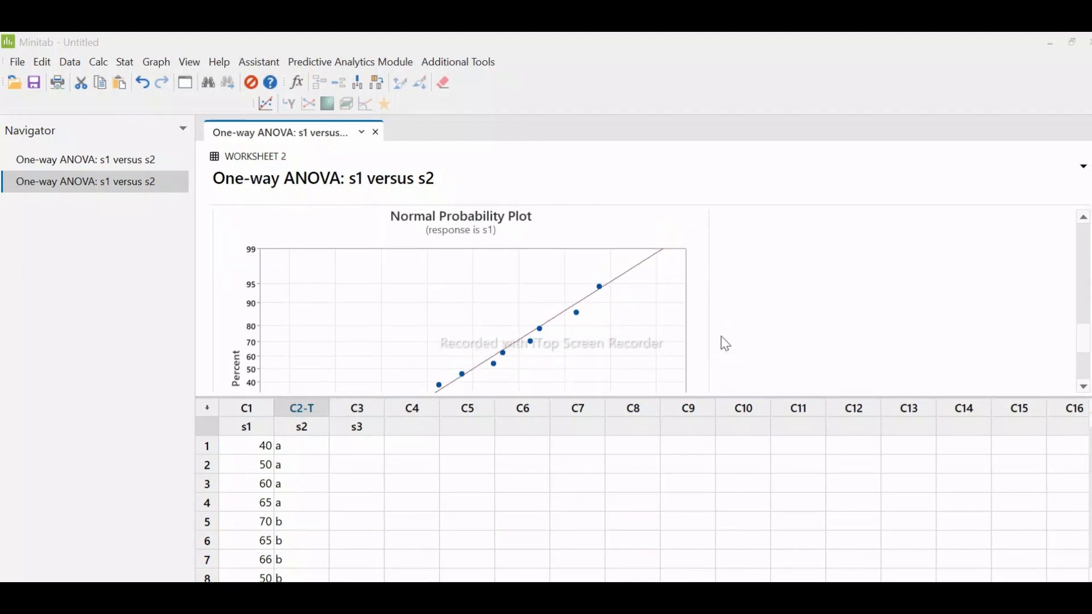
drag(690, 397, 690, 498)
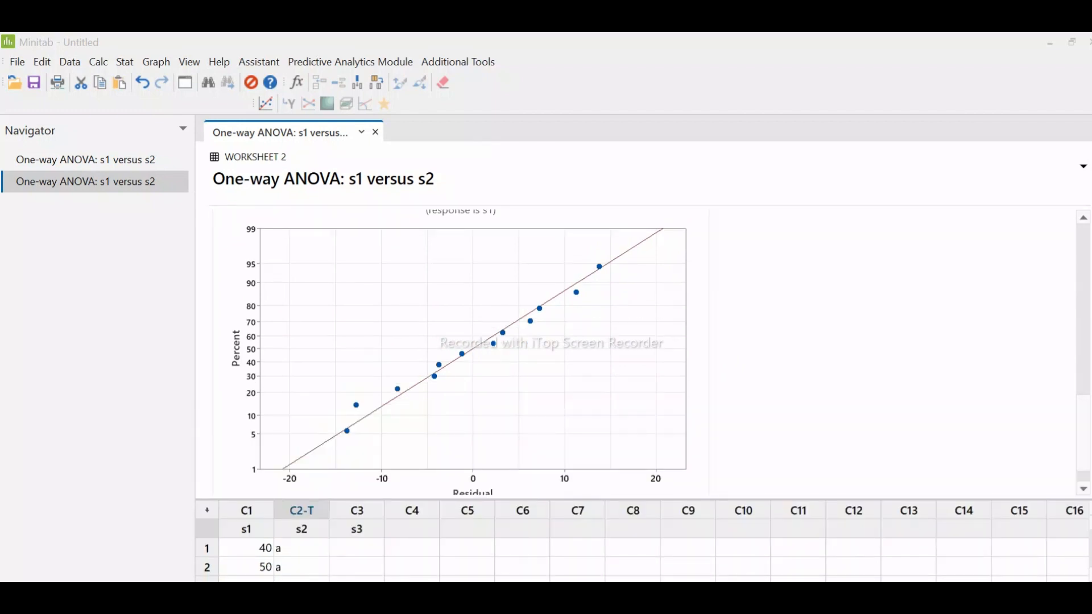
mouse_move(316, 429)
mouse_down()
mouse_move(341, 383)
mouse_move(390, 357)
mouse_move(443, 419)
mouse_move(352, 458)
mouse_move(315, 436)
mouse_up()
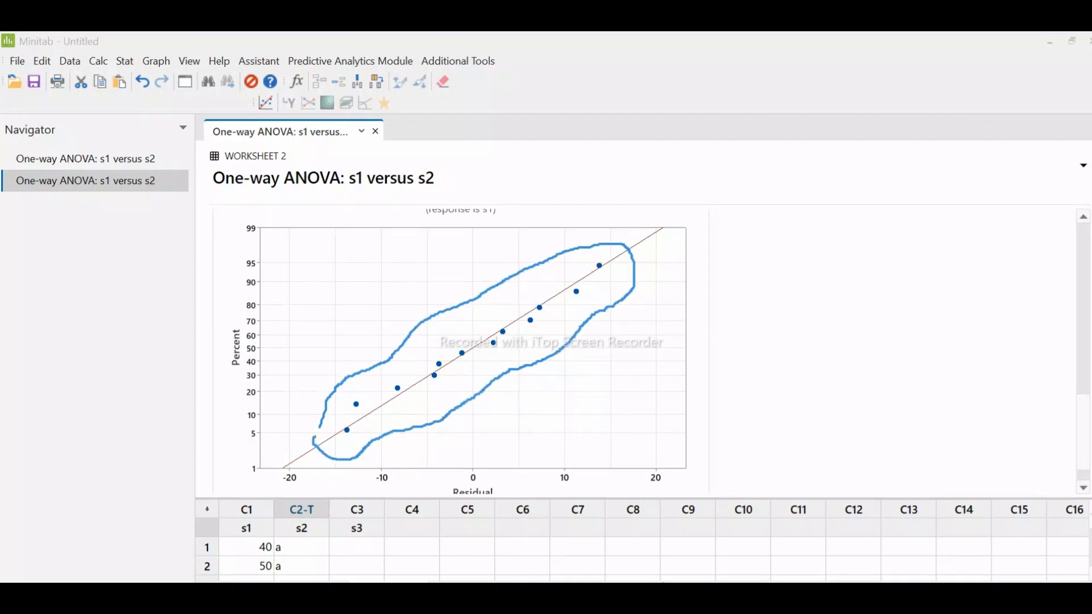